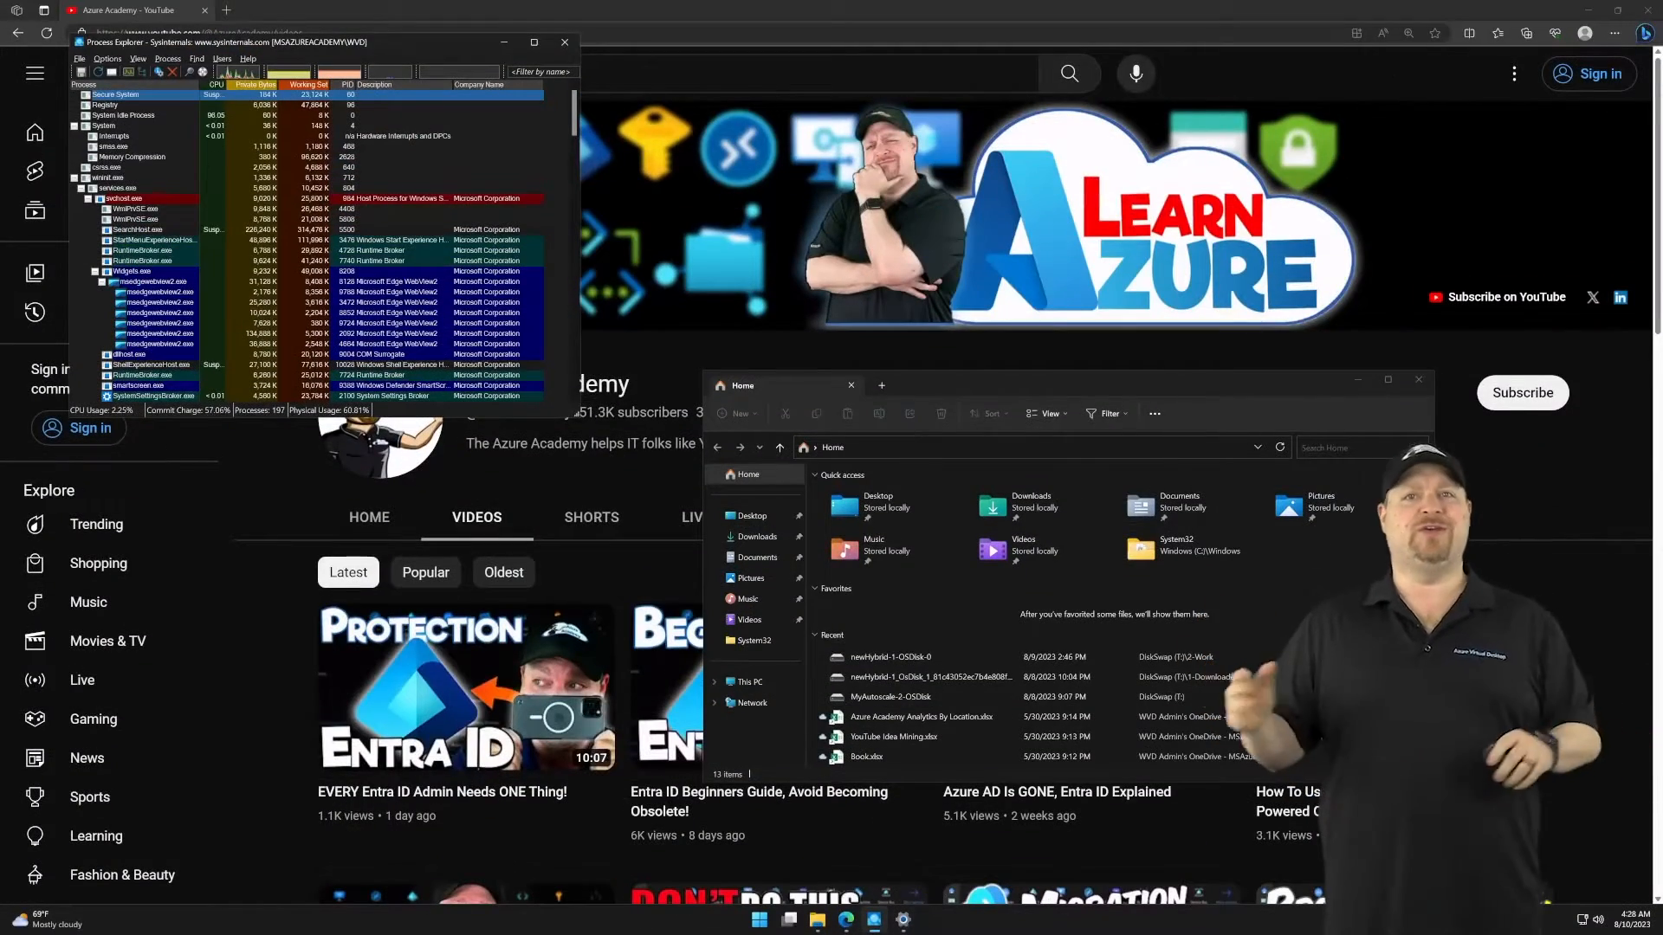
Cycle the Alt+Tab window switcher to Settings, then show Task View with all windows and desktops.
key(alt+Tab)
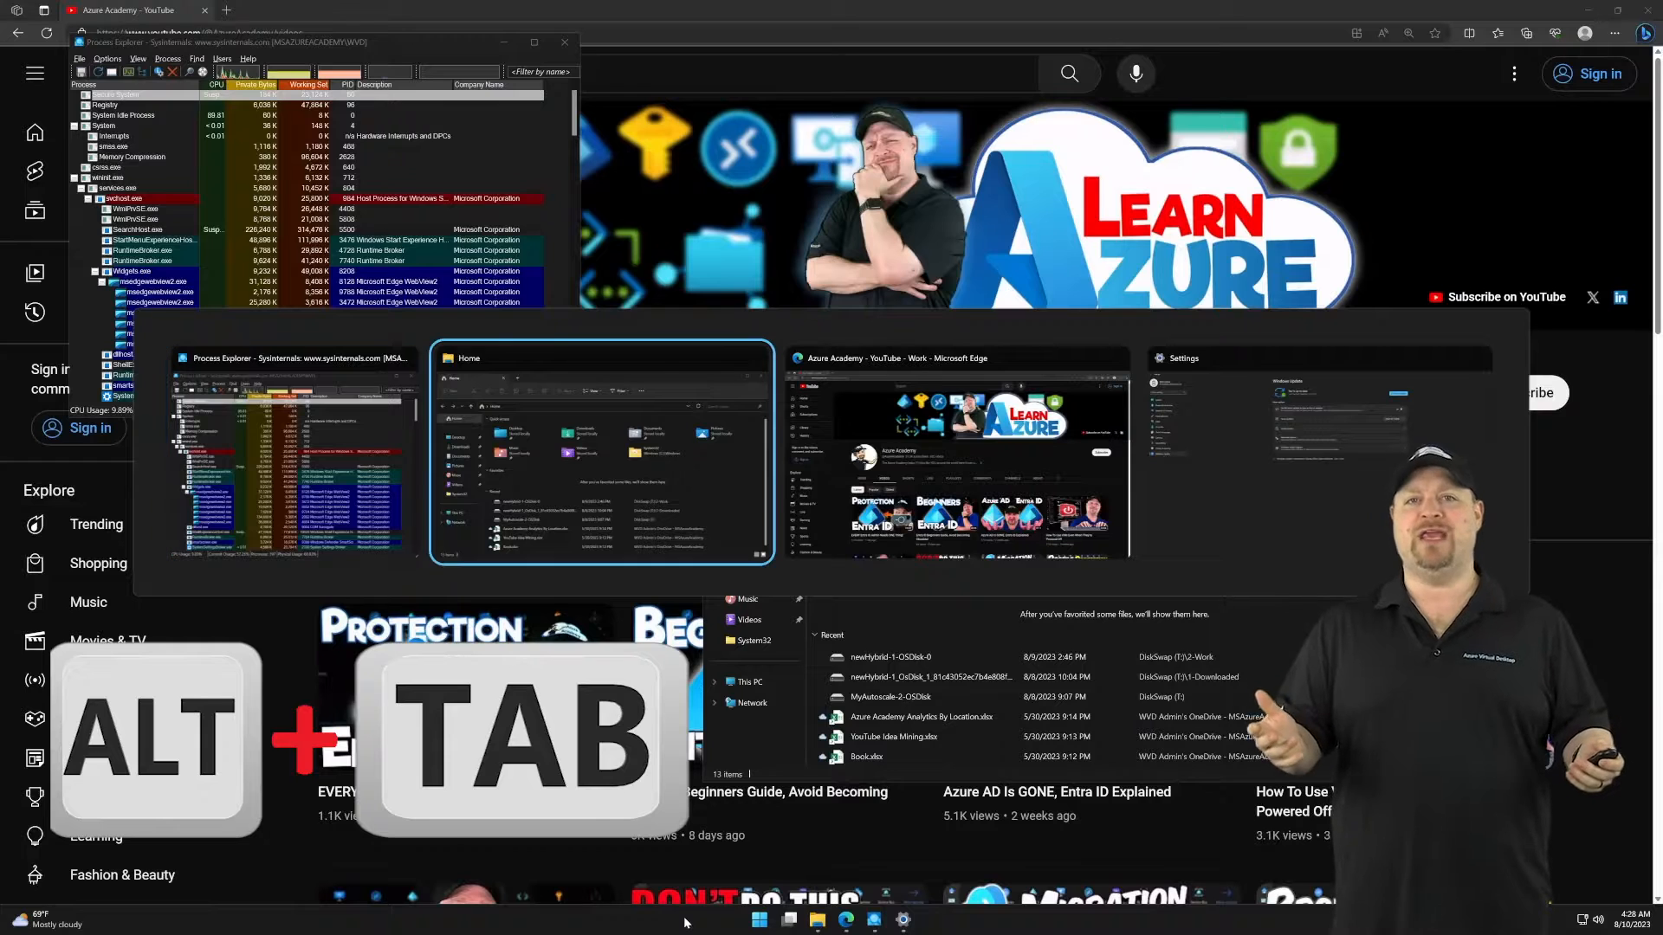
key(alt+Tab)
key(alt+Tab)
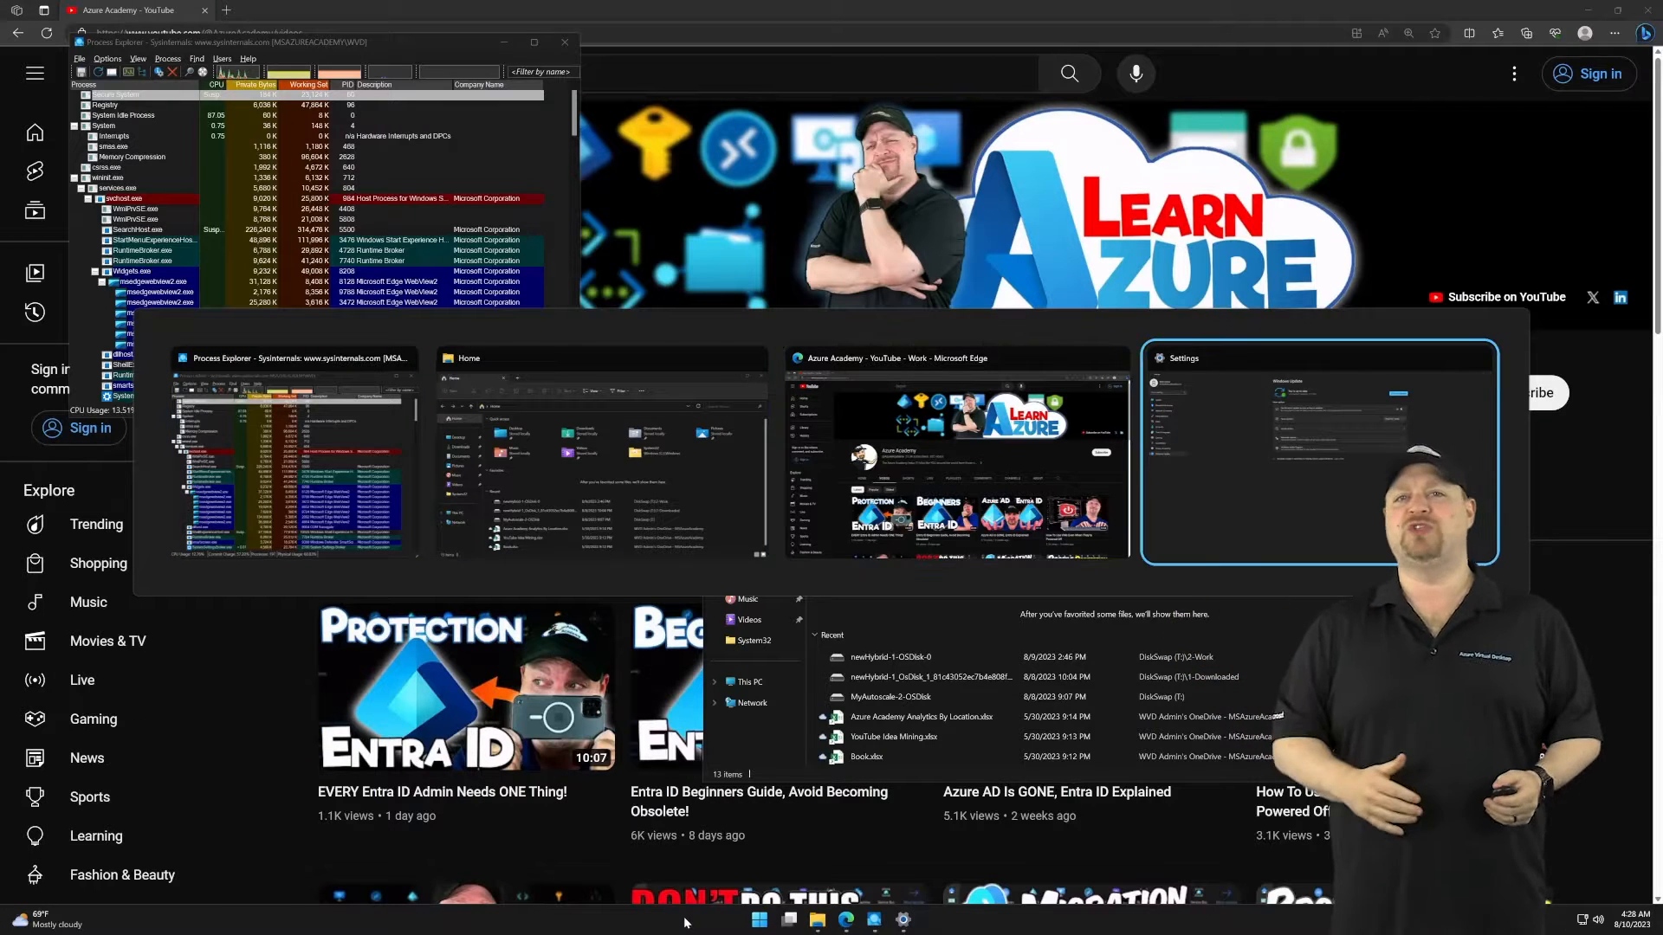
key(alt+Tab)
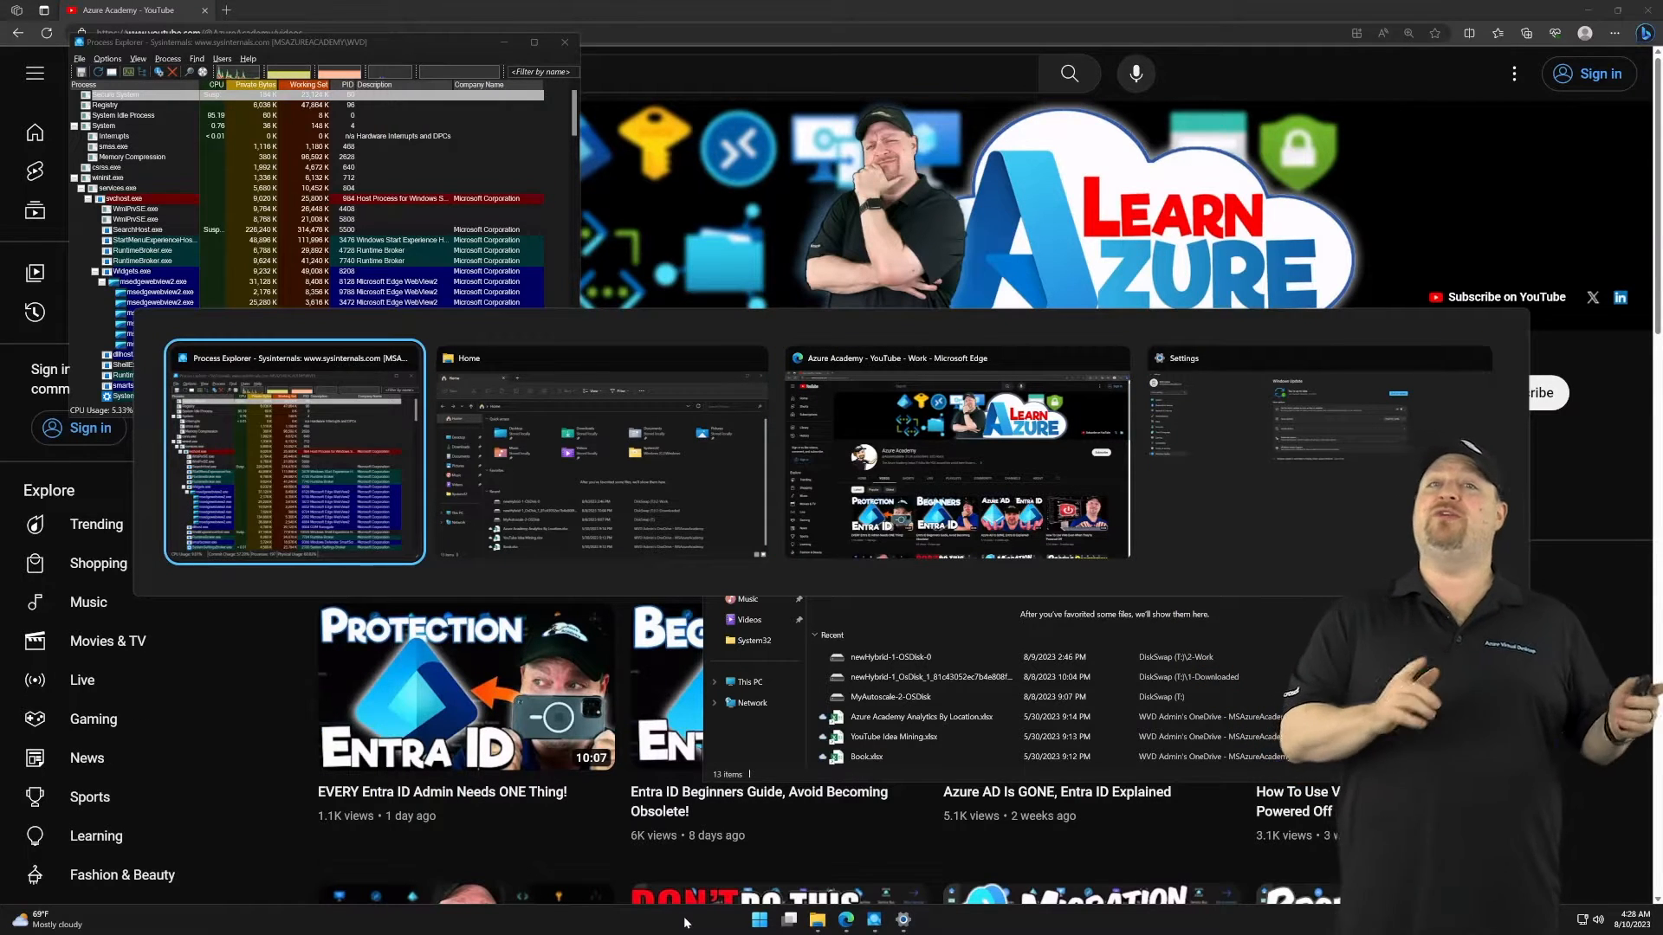
key(alt)
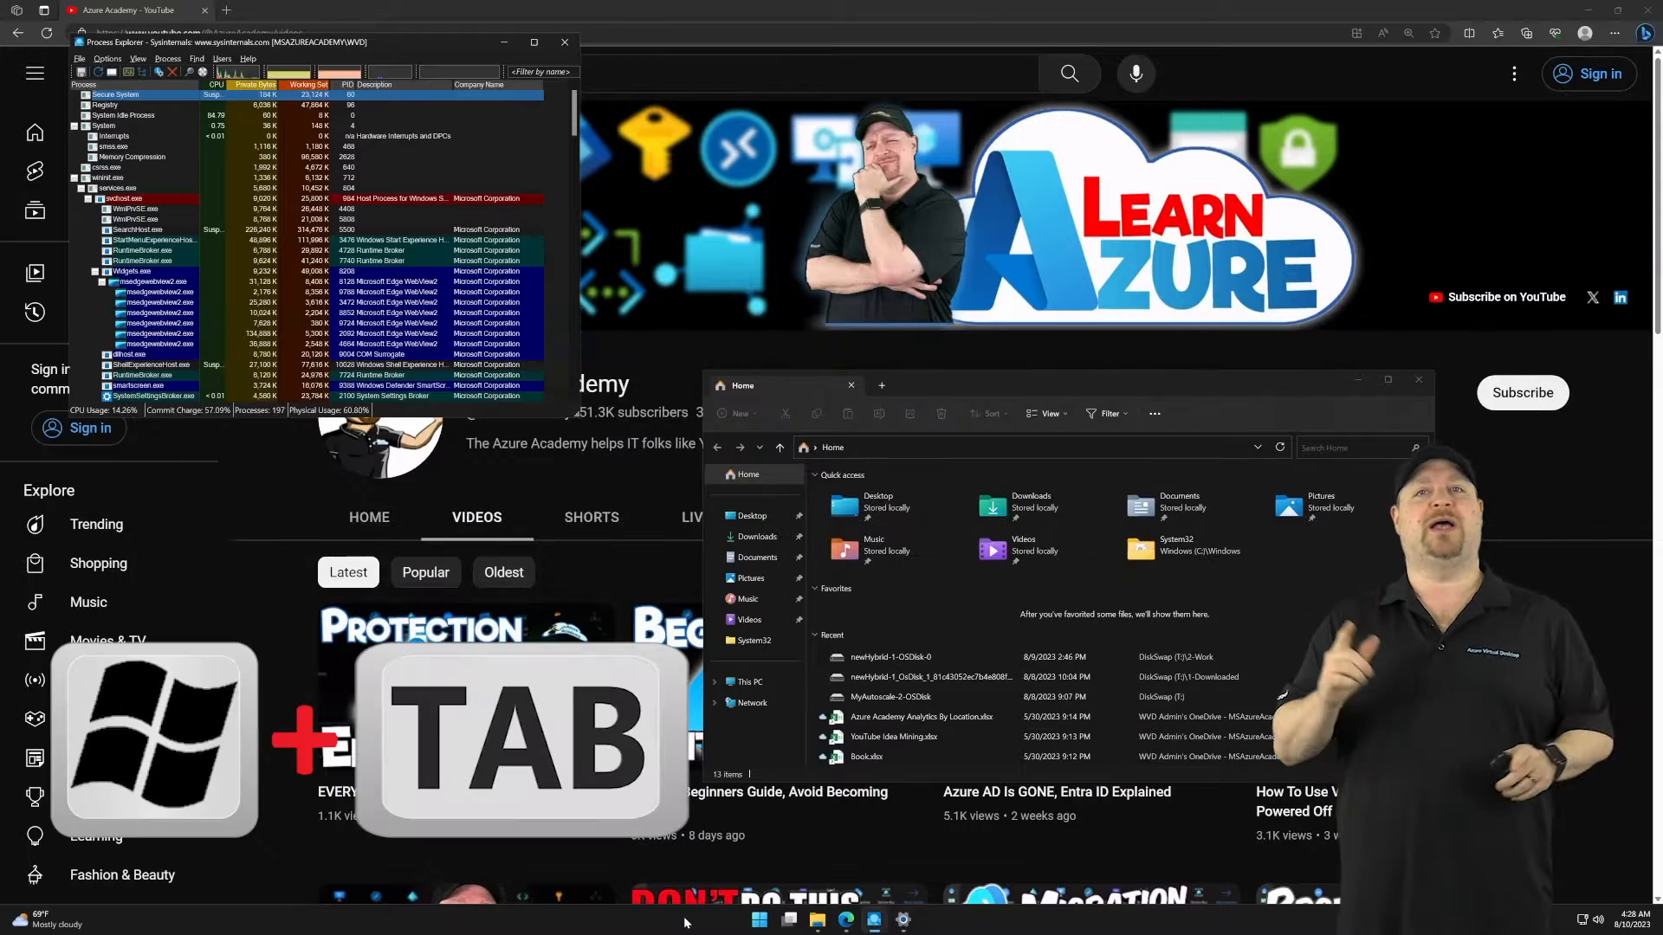
key(super+Tab)
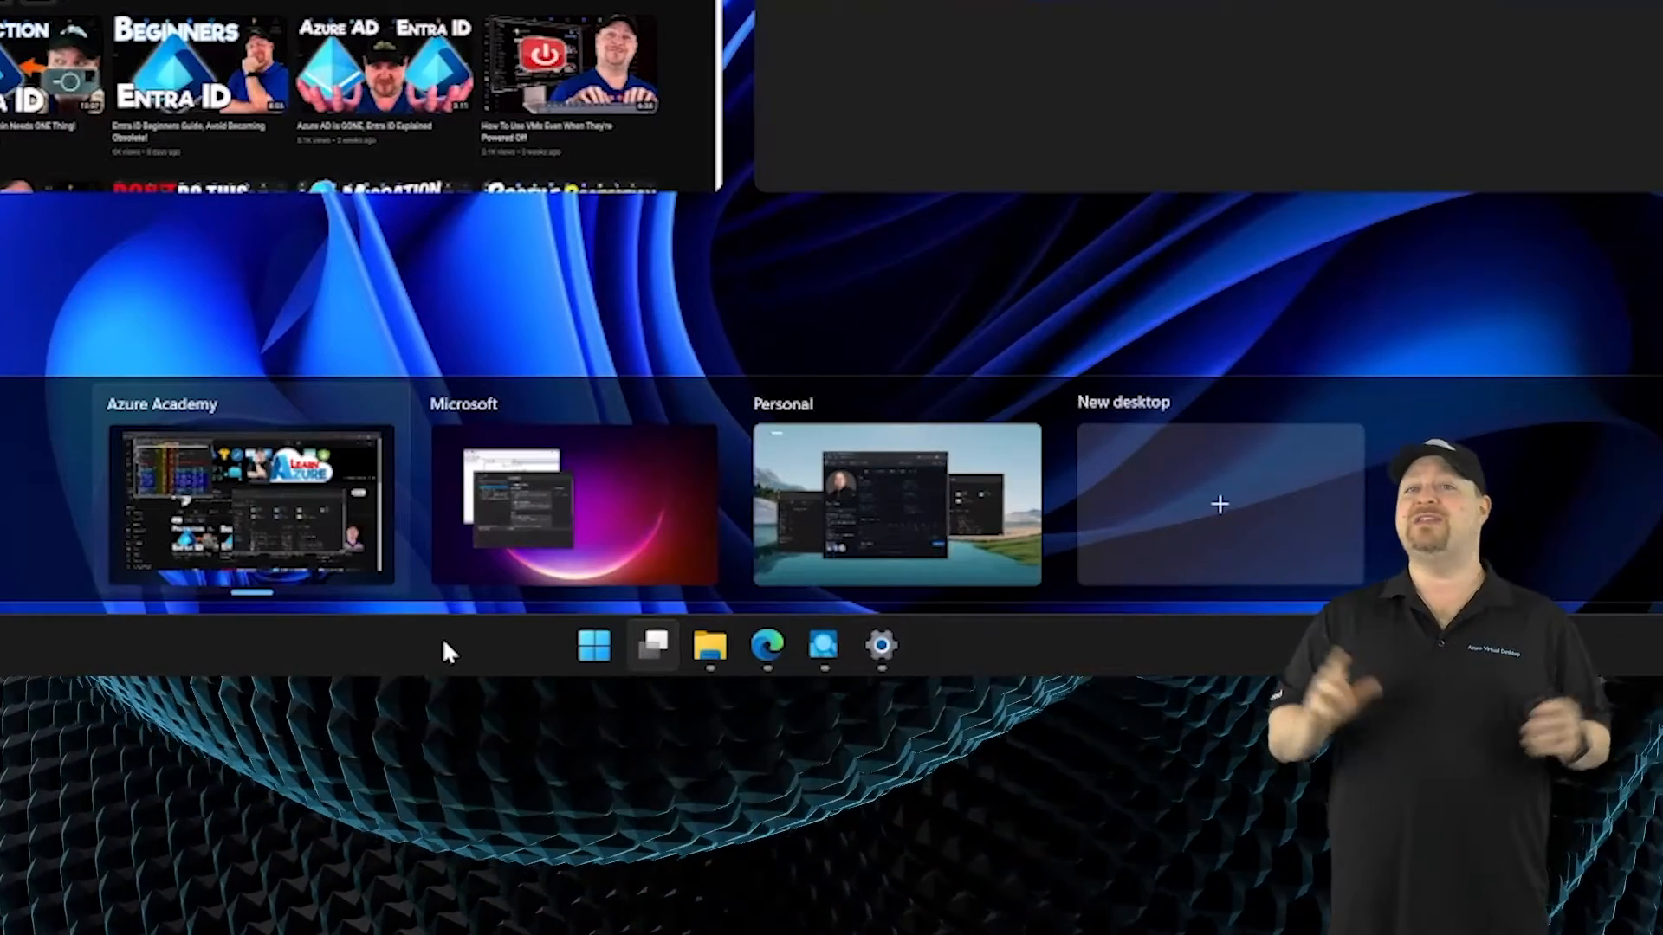
mouse_move(748, 847)
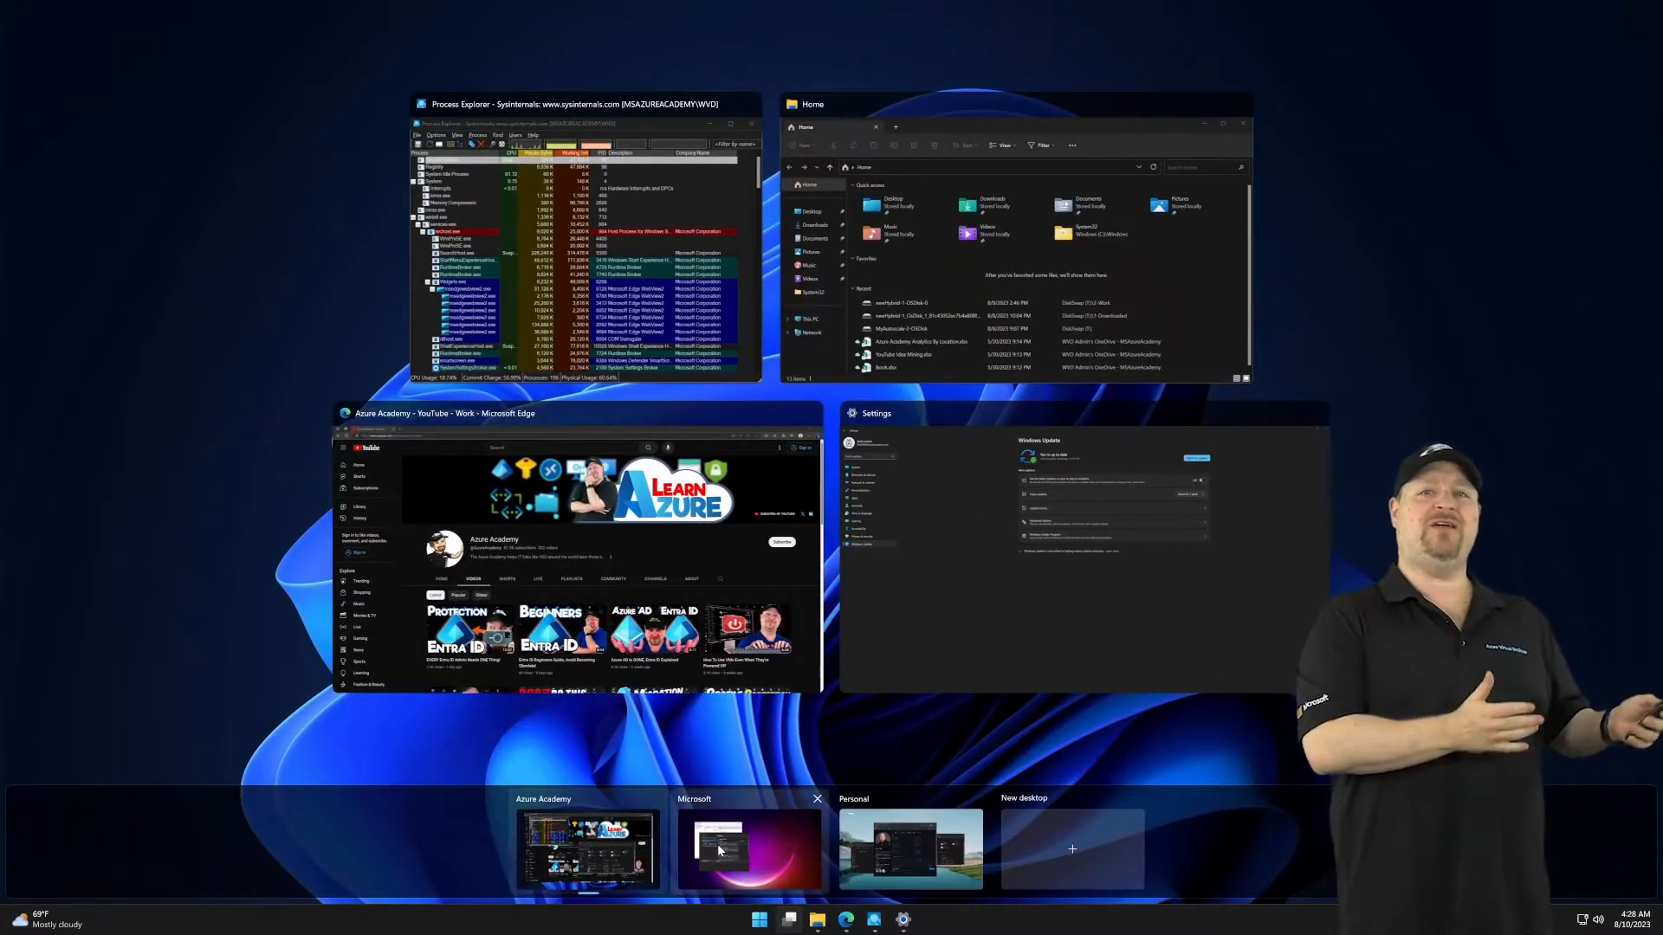
Move from the Microsoft desktop to the Personal desktop and enter it from Task View.
click(718, 851)
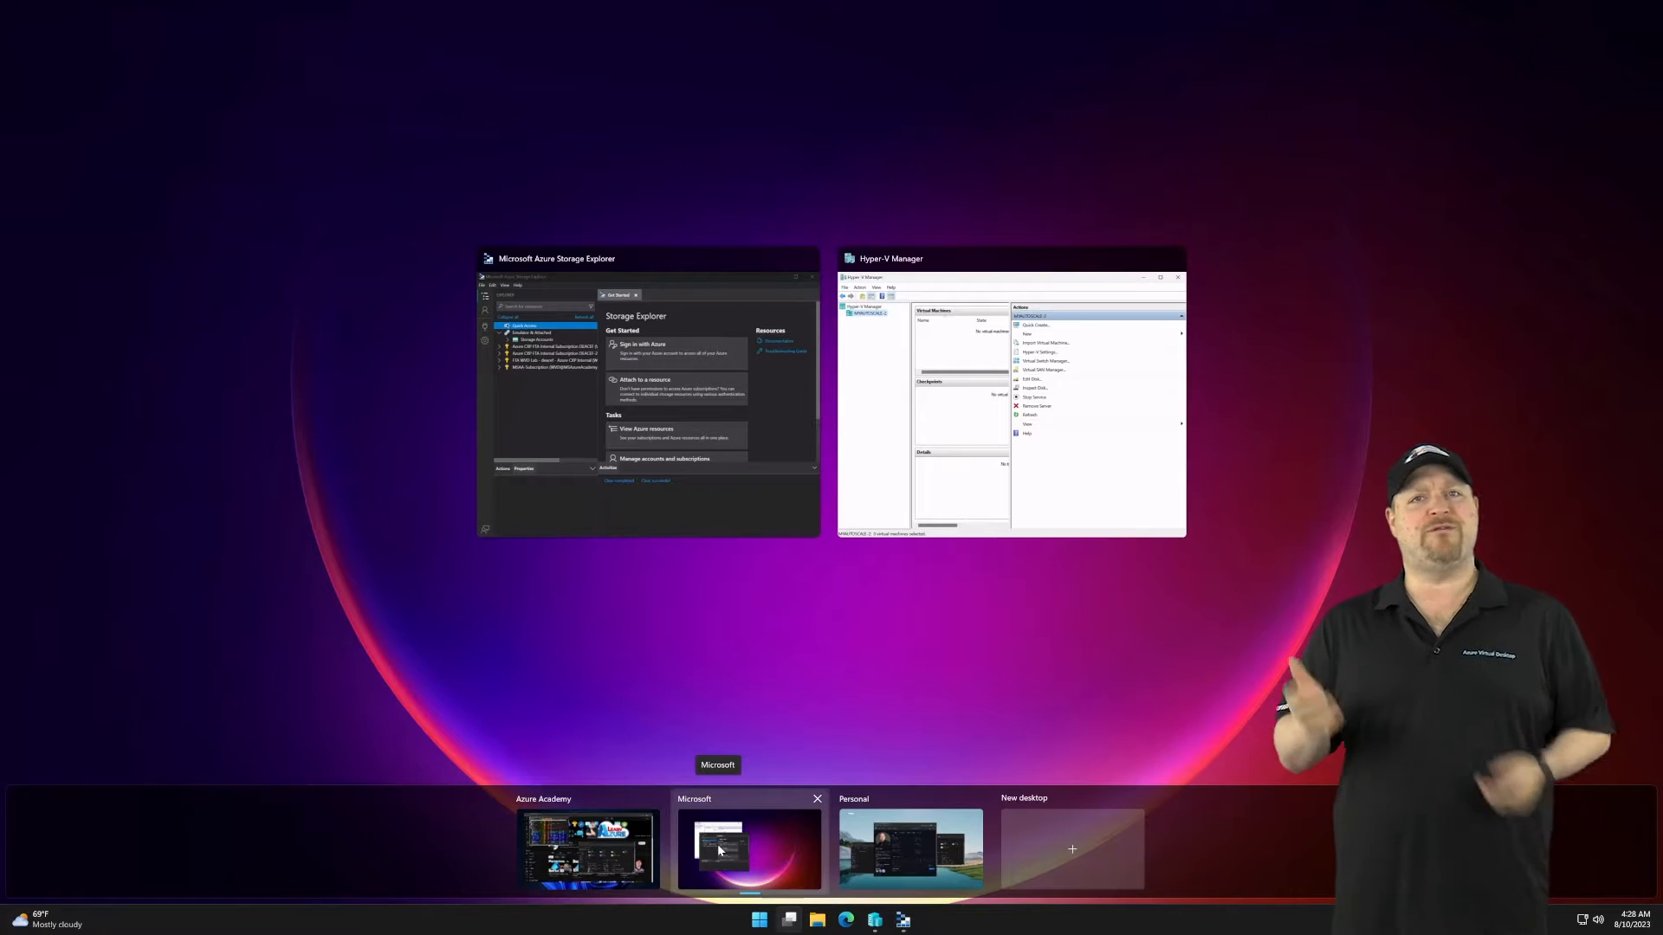
click(890, 842)
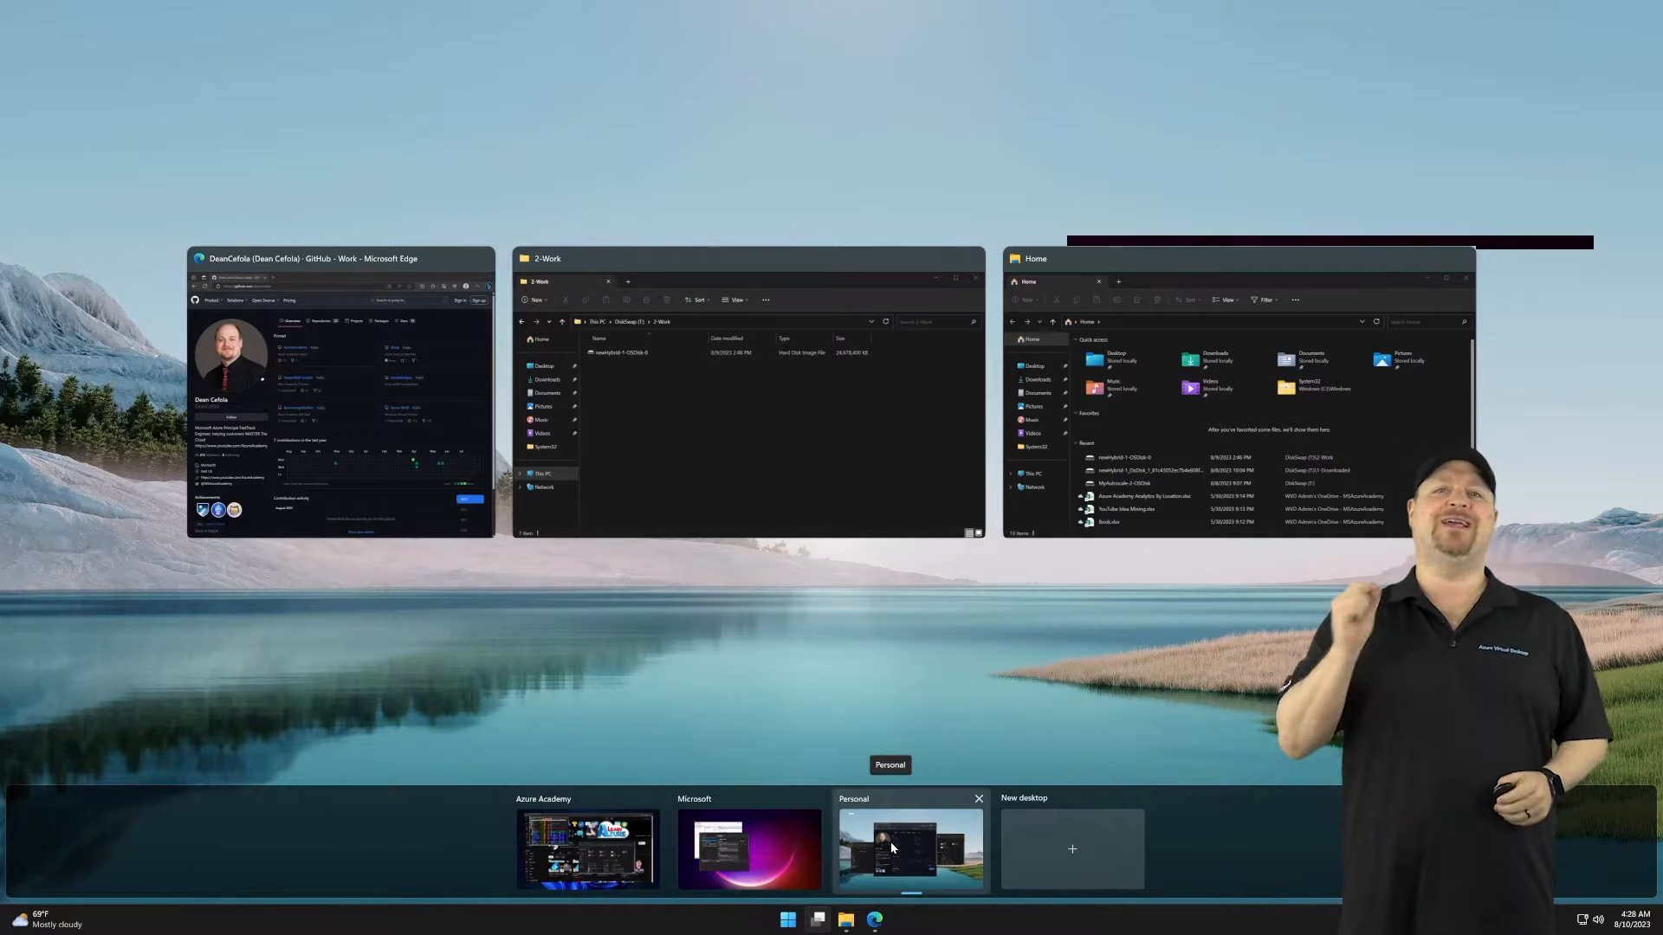
click(889, 842)
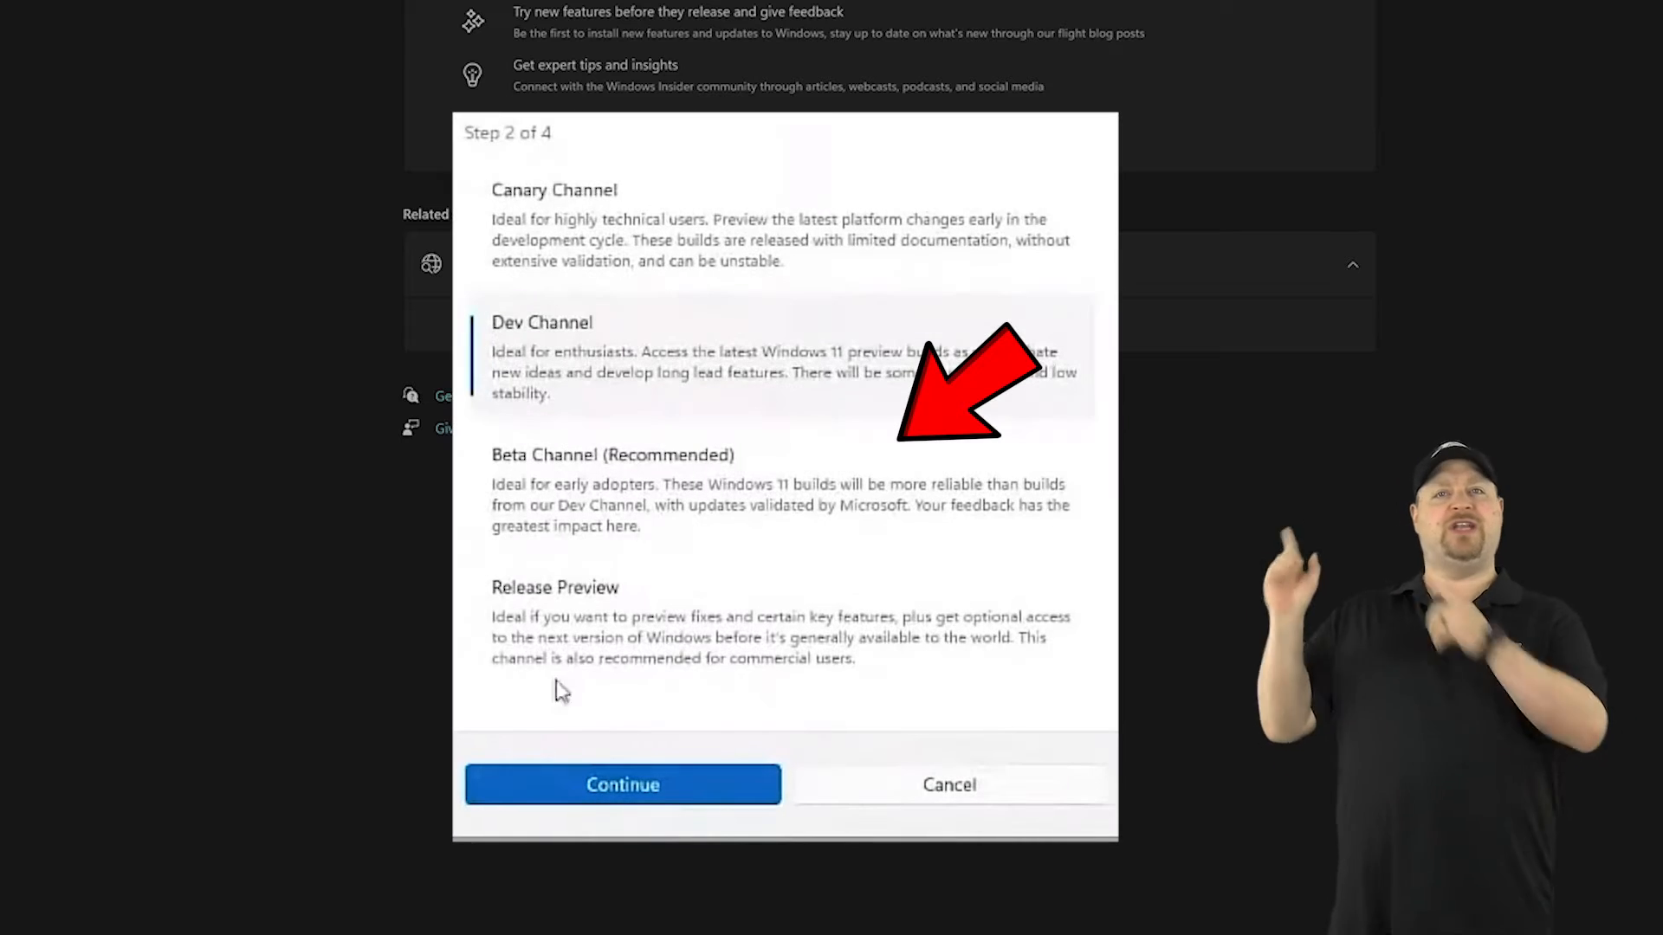
Choose the Beta Channel (Recommended), continue, and accept the agreements to reach the restart step.
click(581, 498)
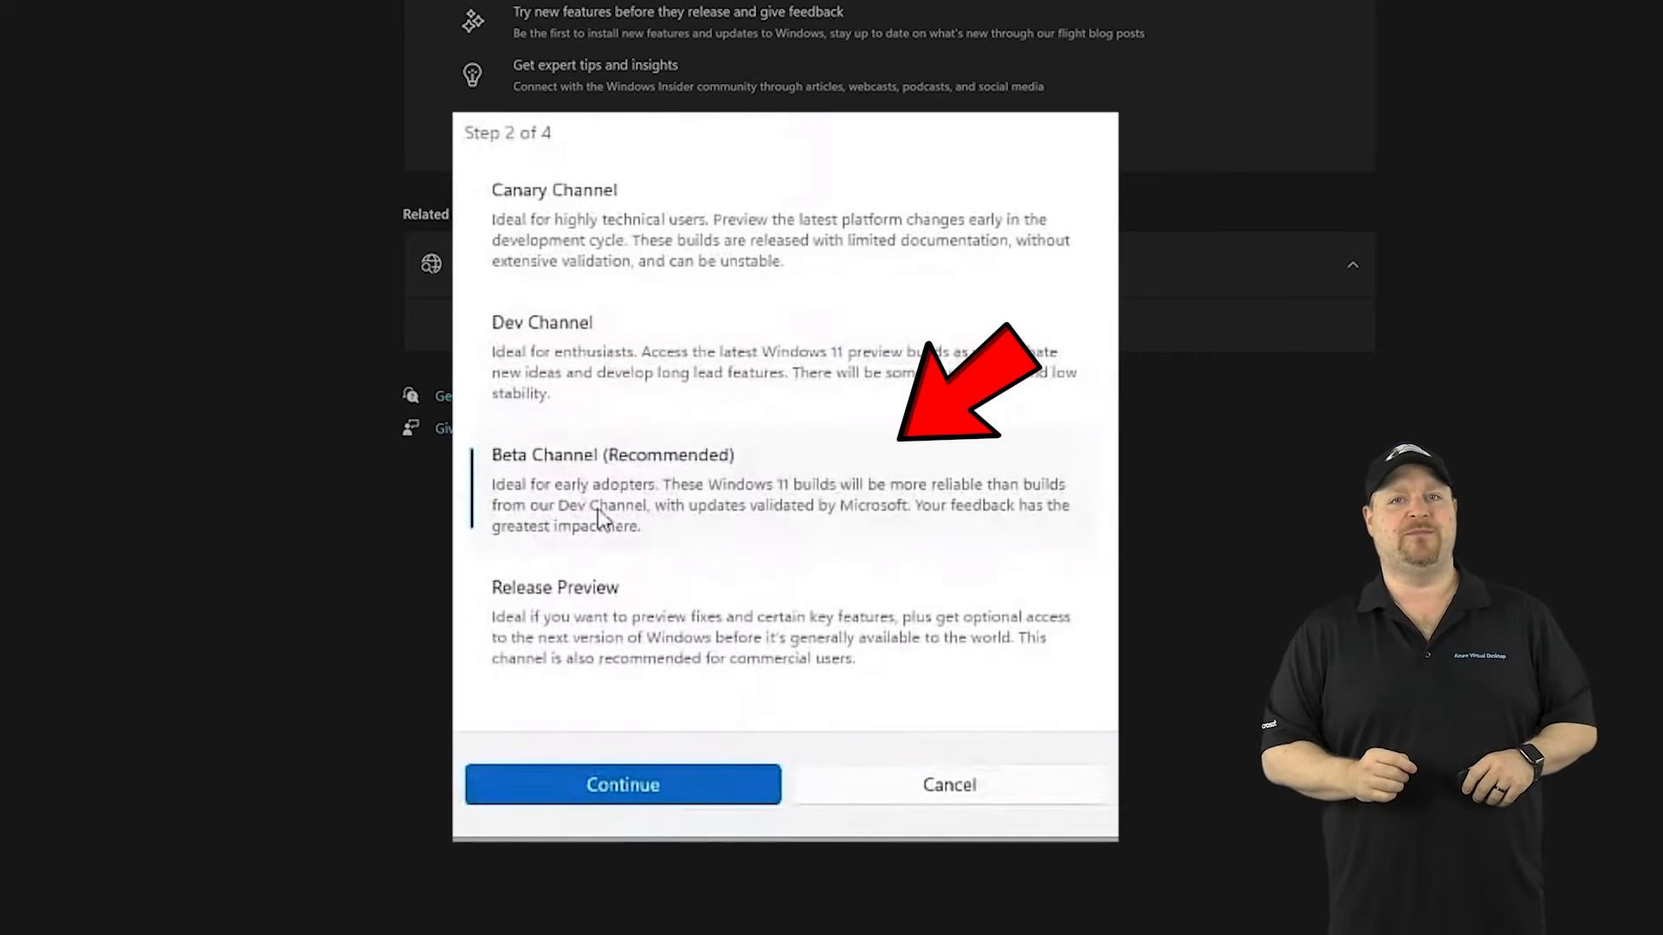
click(623, 785)
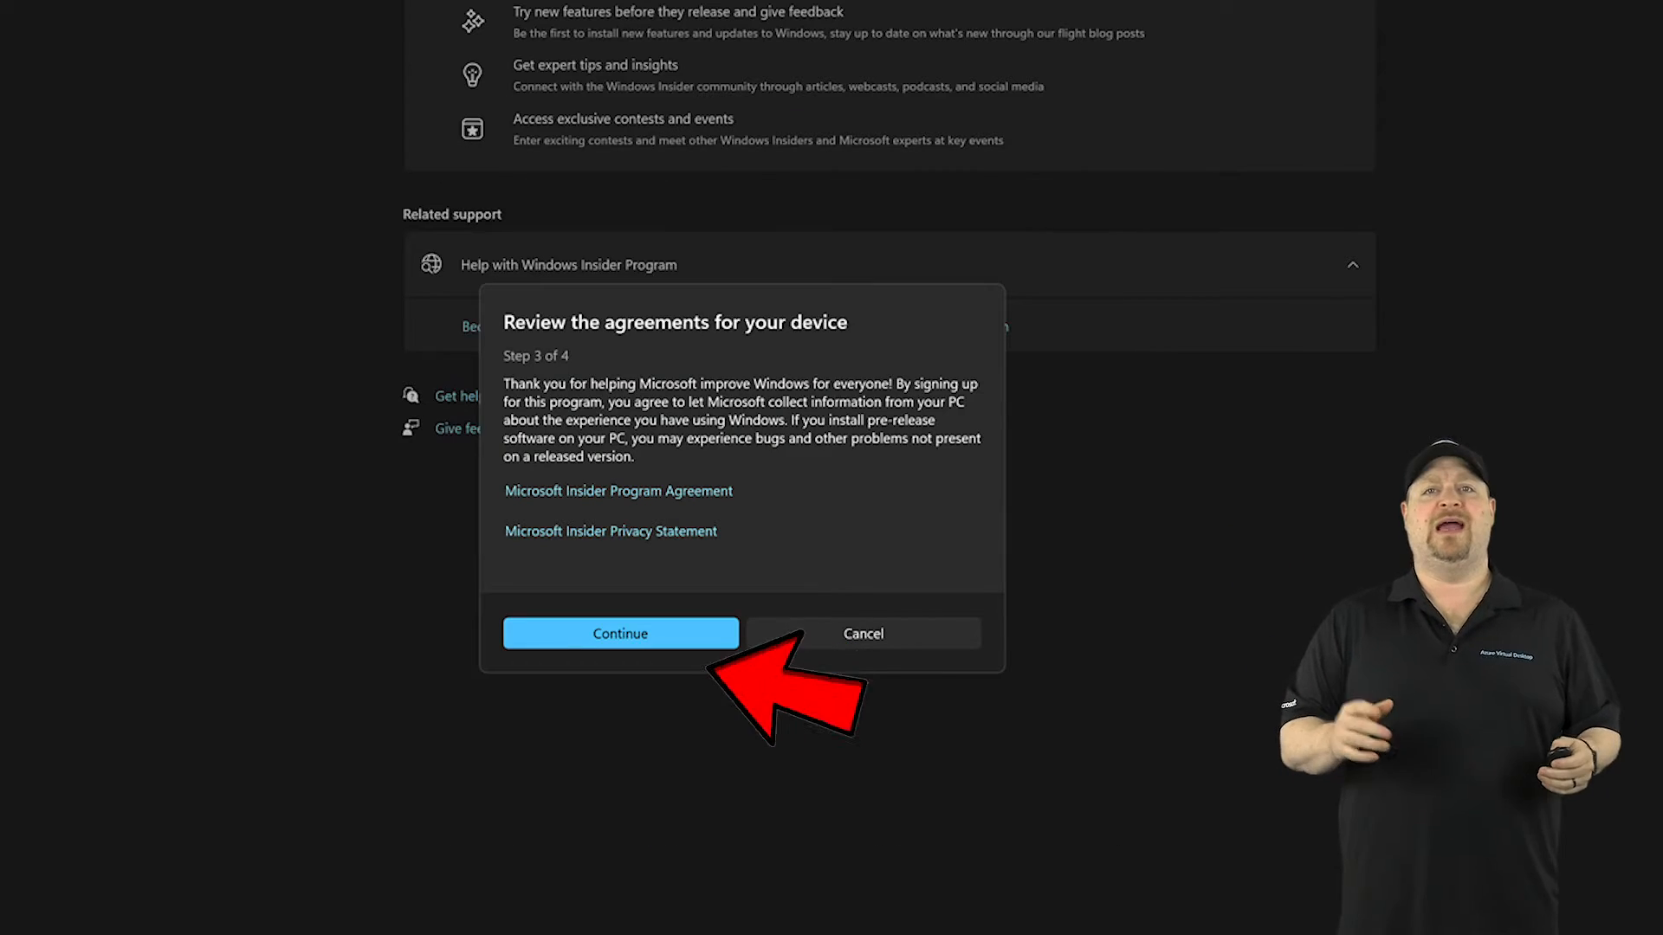
click(619, 633)
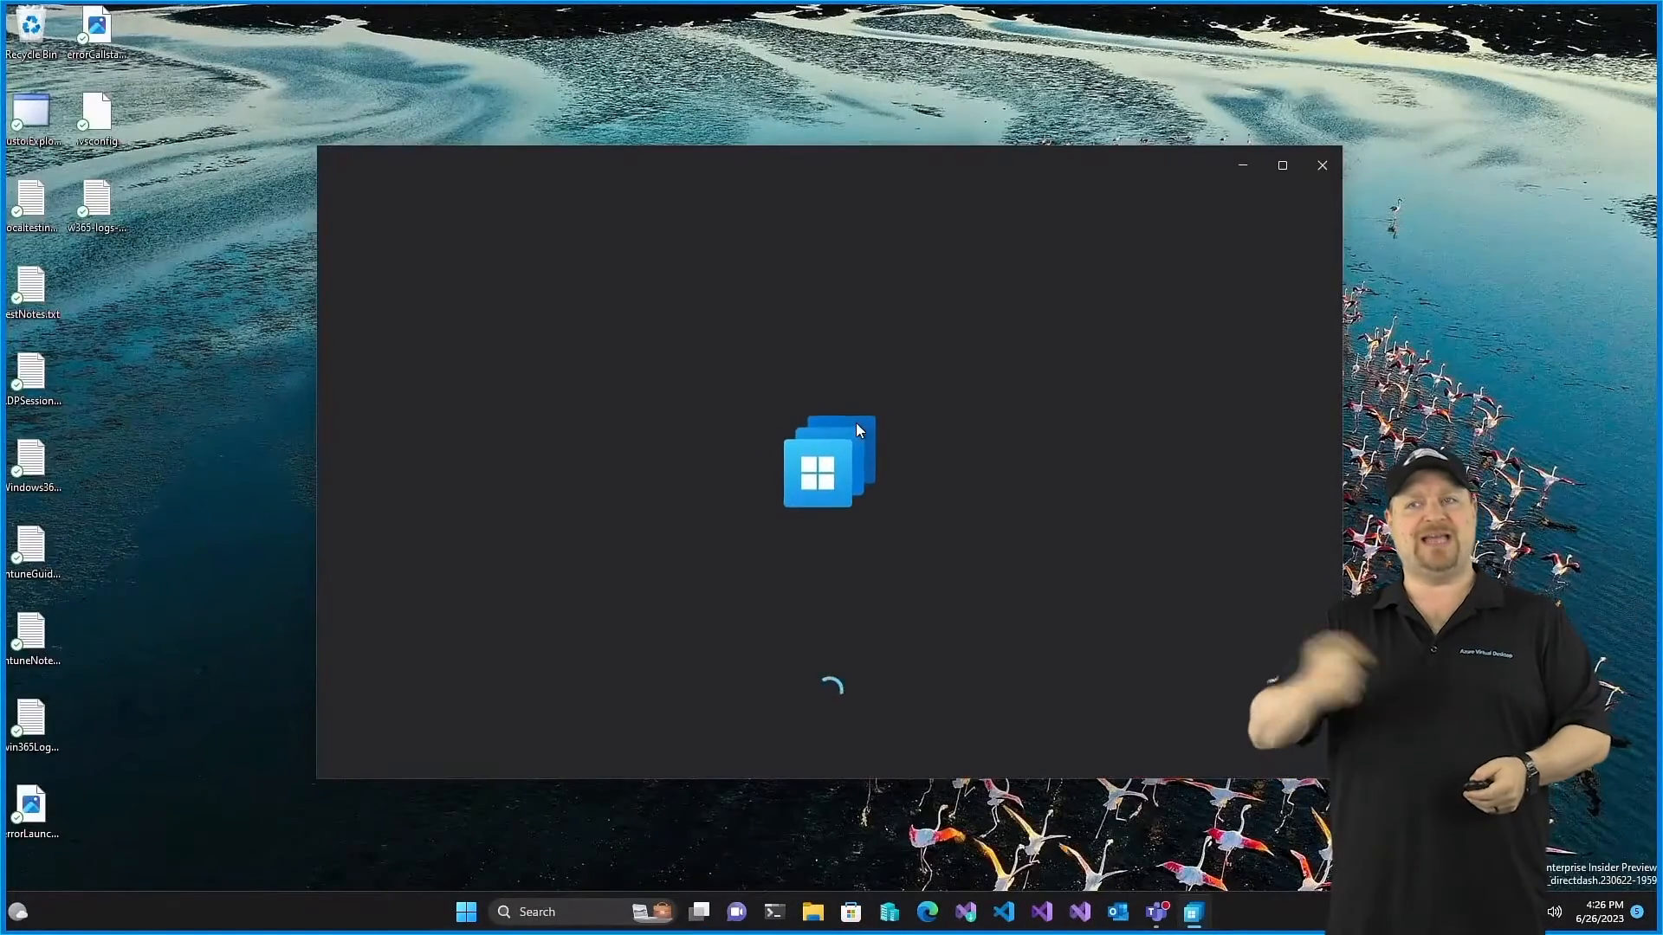
Add the Cloud PC to Task View from its card's three-dot management menu.
click(677, 556)
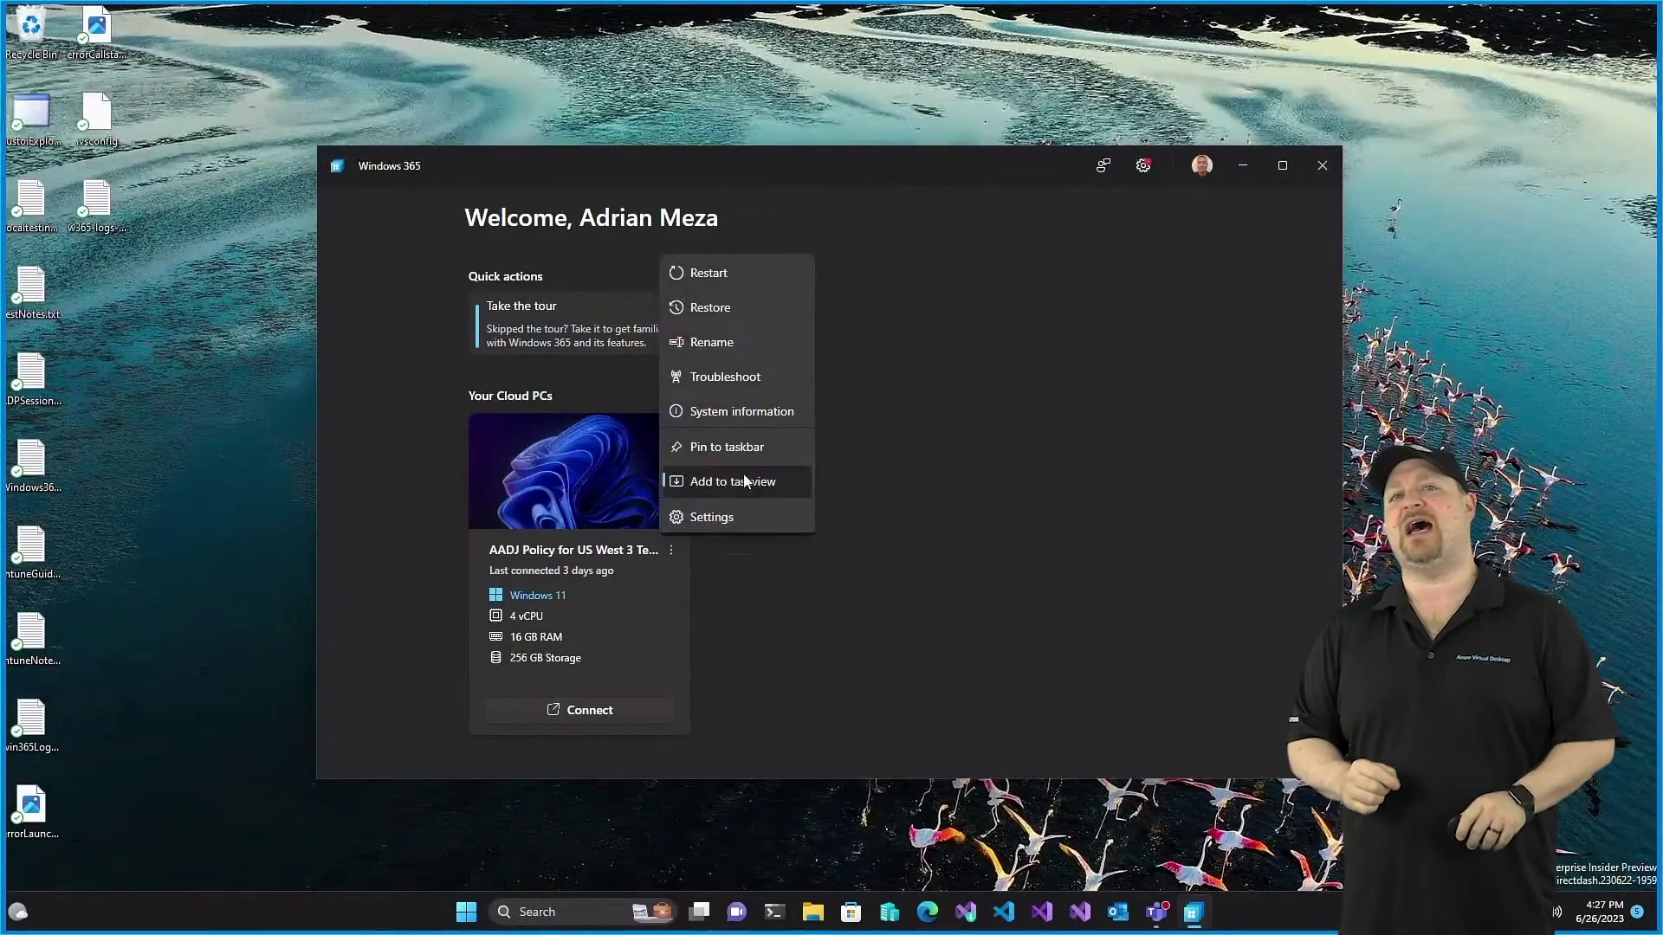
click(746, 482)
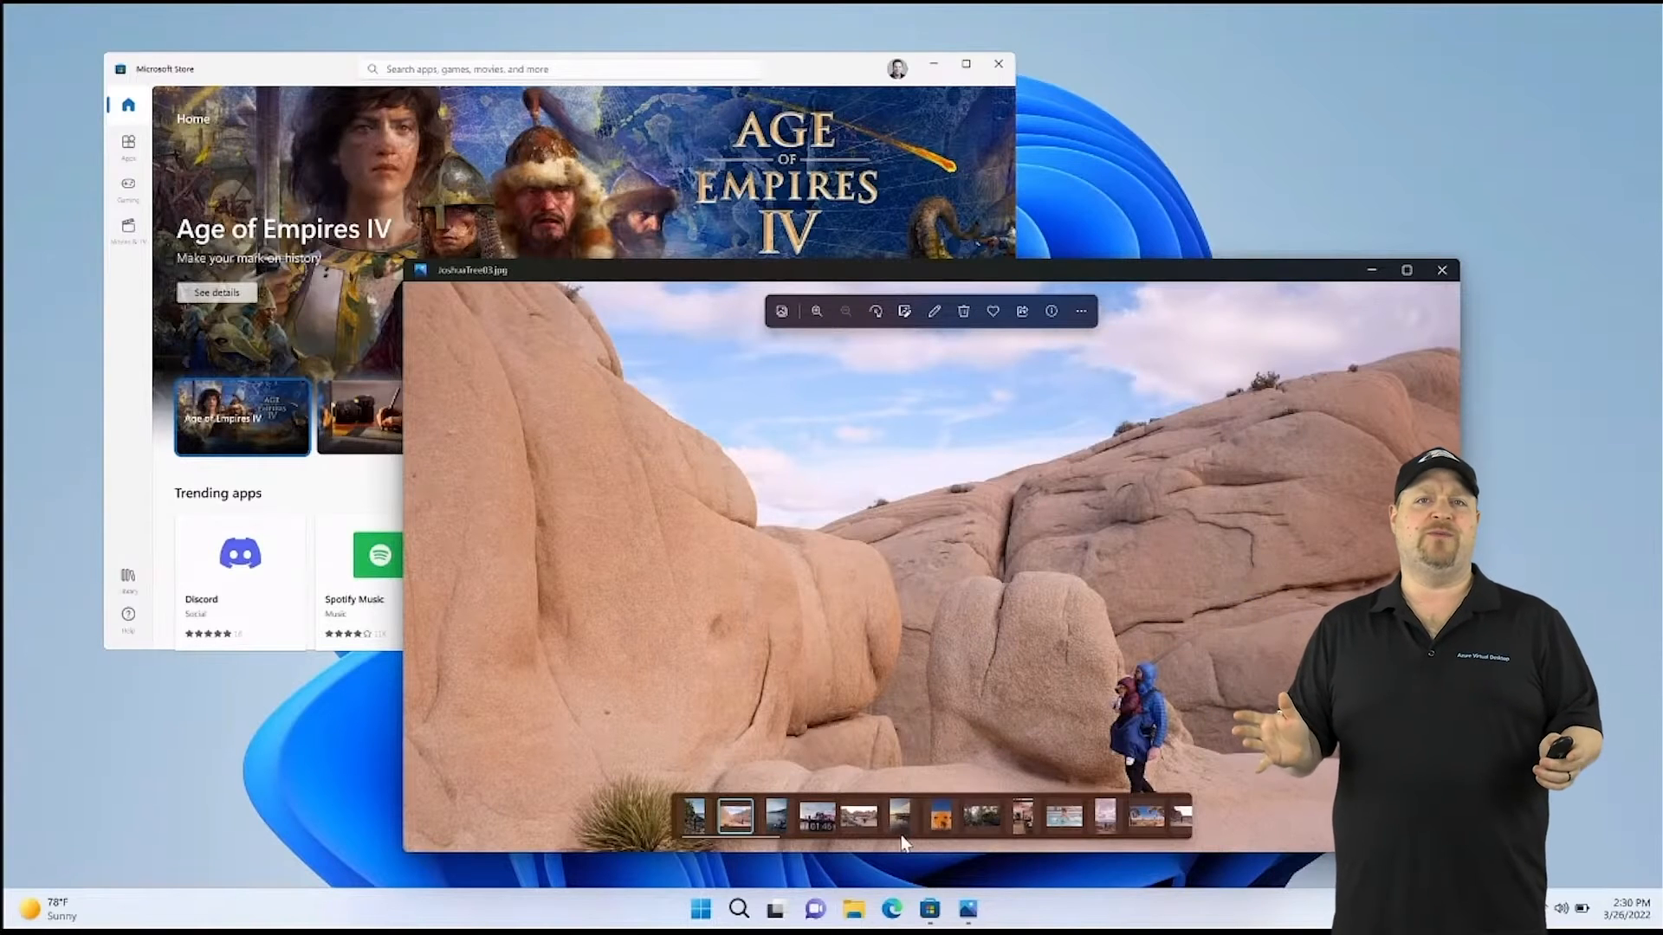
Connect to the Windows 365 cloud PC from local Task View, then view its desktops in Task View.
click(778, 909)
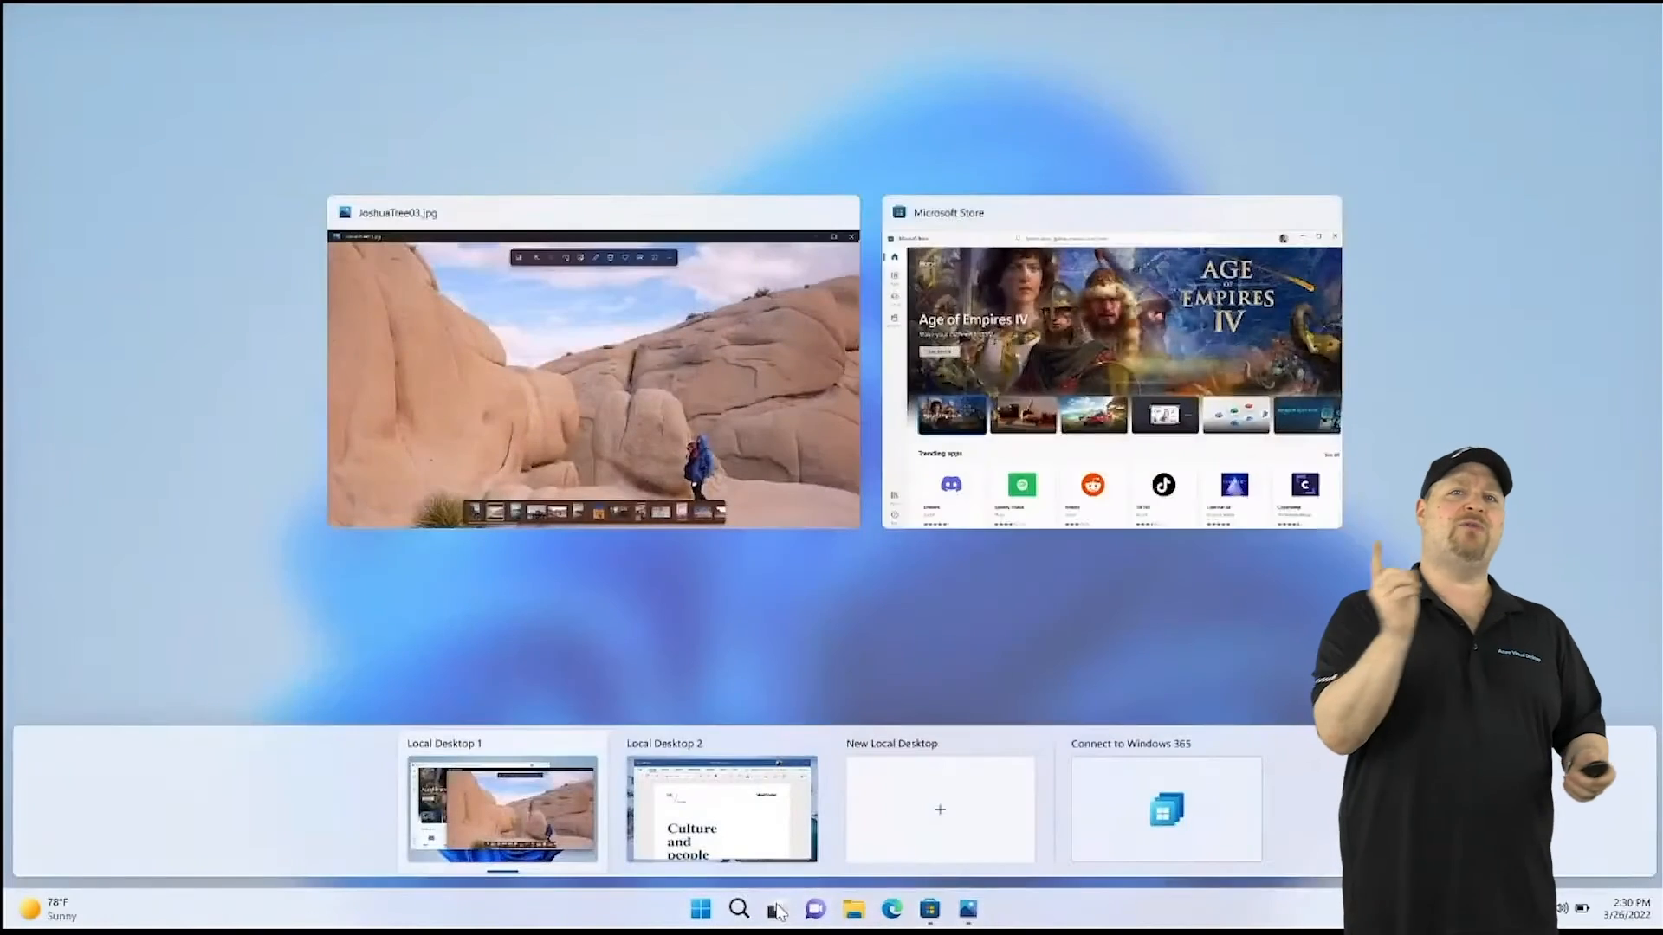
click(1156, 820)
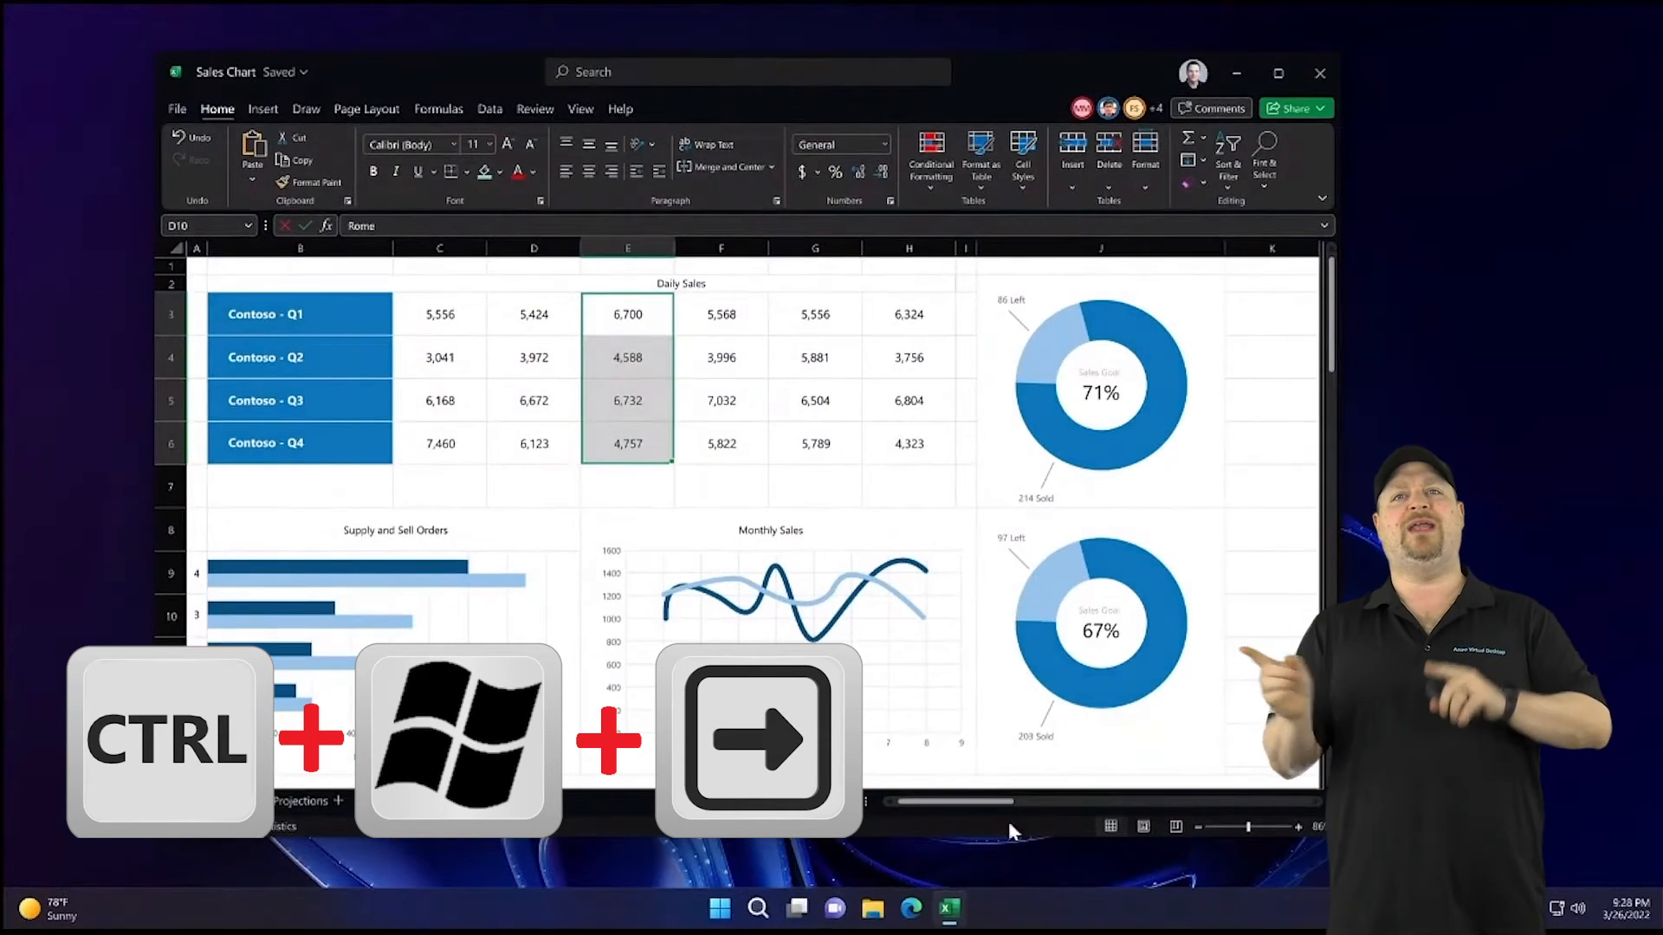
click(798, 908)
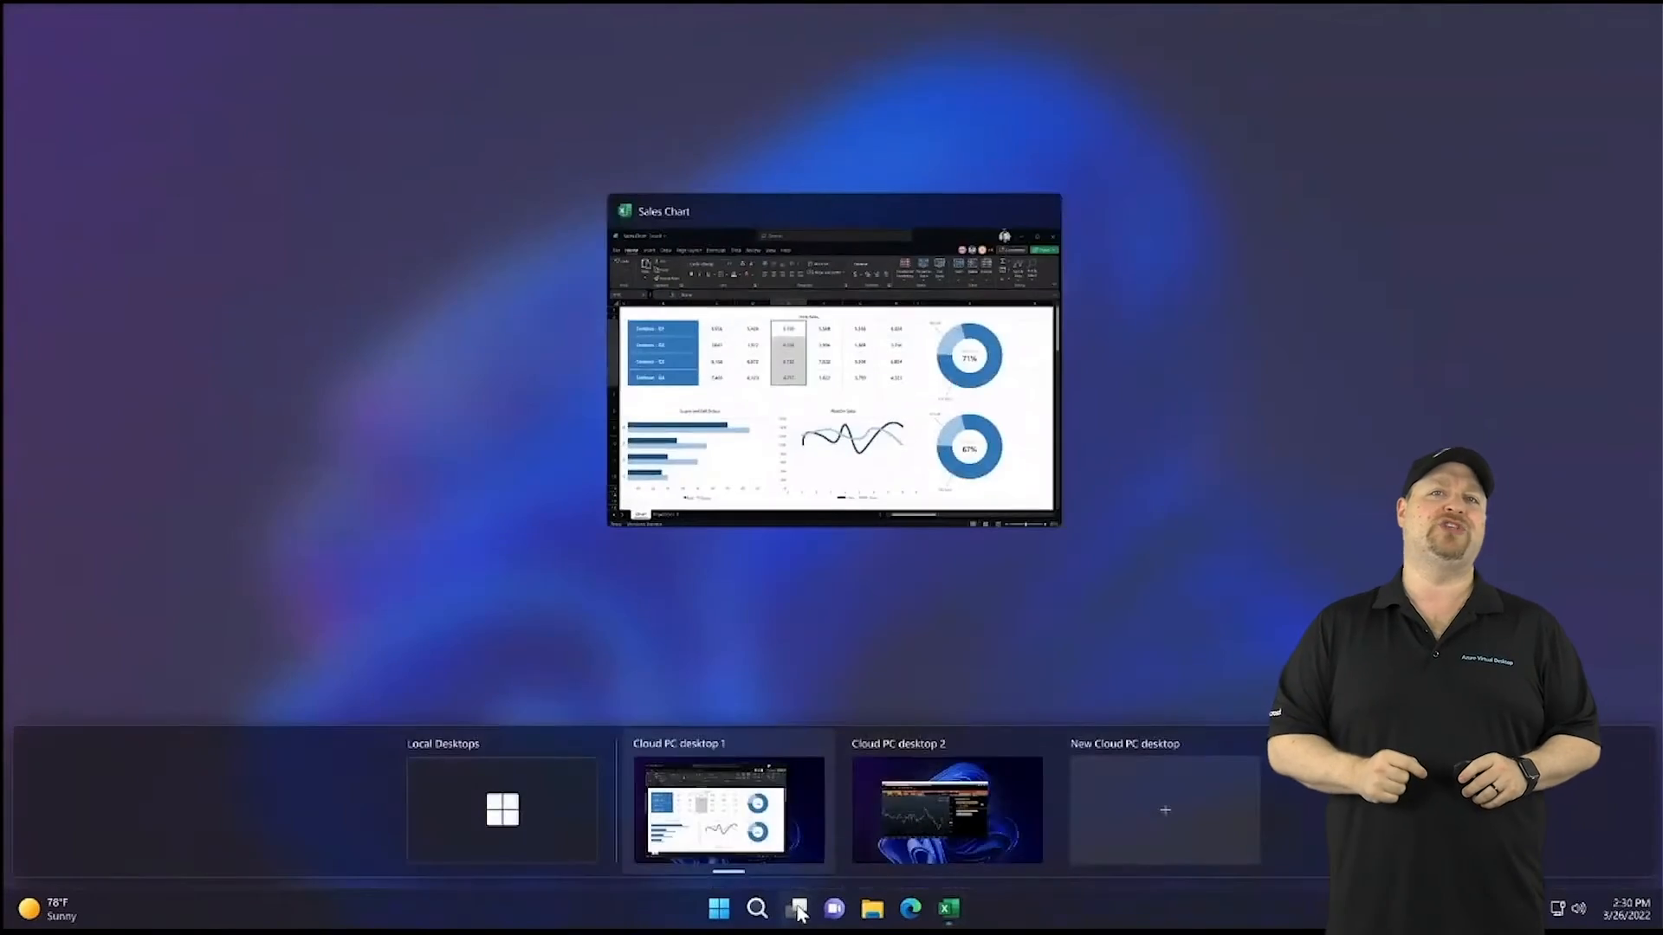